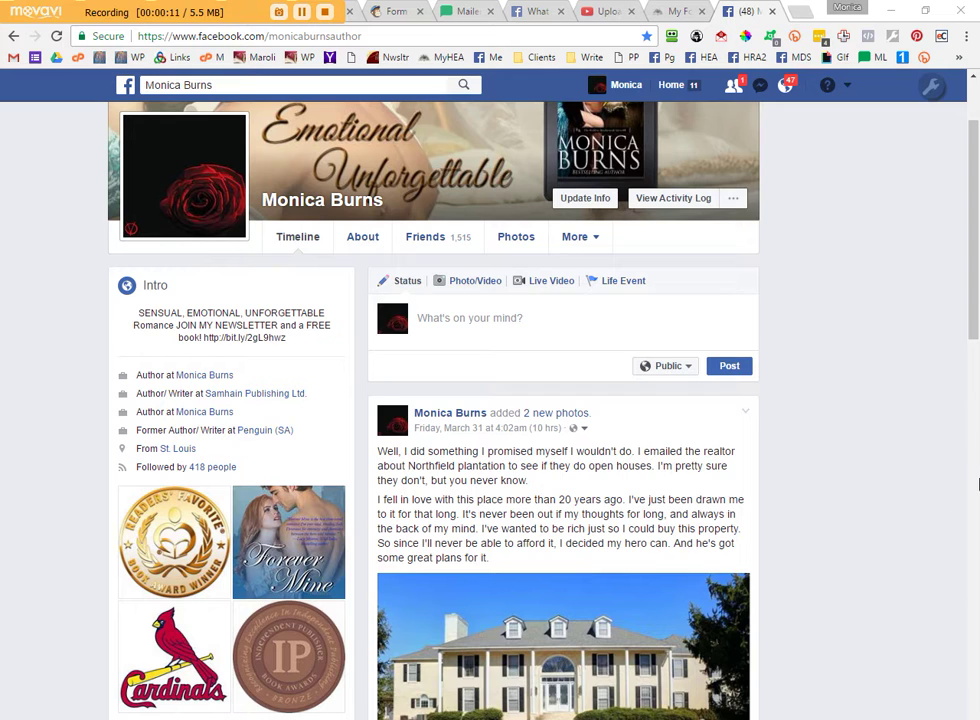
- Scroll back up to the top of the author's Facebook profile timeline
scroll(969, 484, "up", 2)
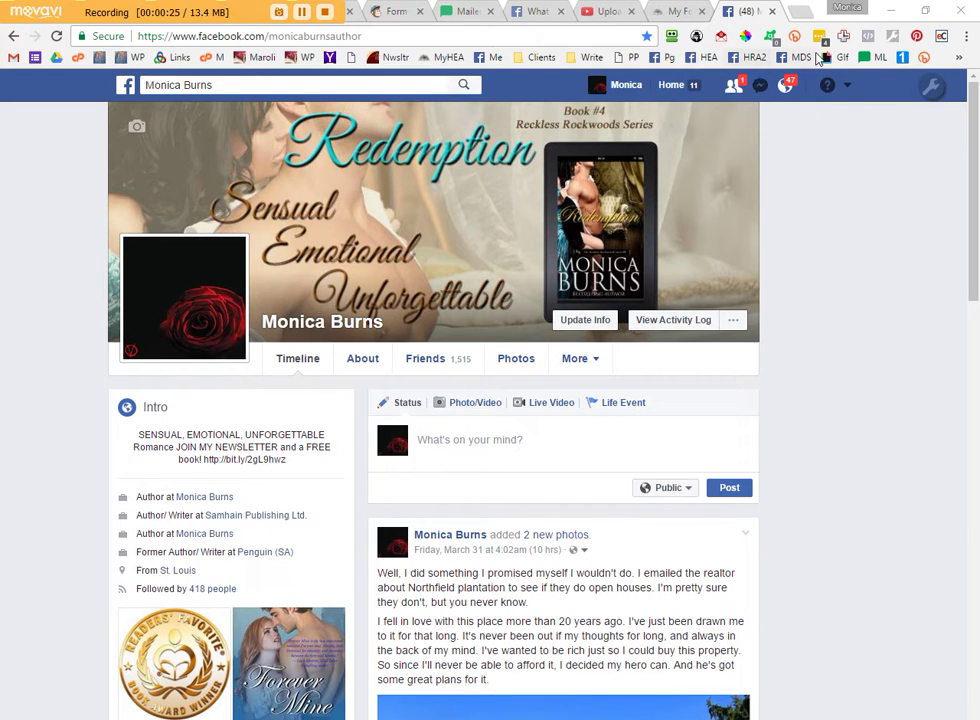
- Open the My Forever HEA page, skim its About details, then show its Services listings
left_click(705, 57)
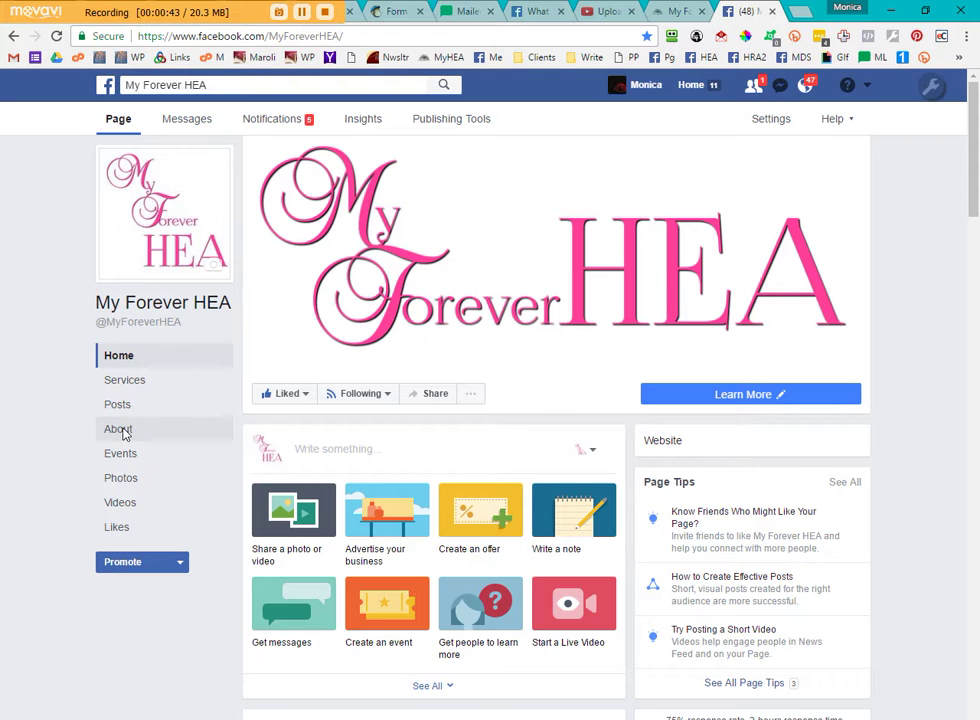
left_click(120, 430)
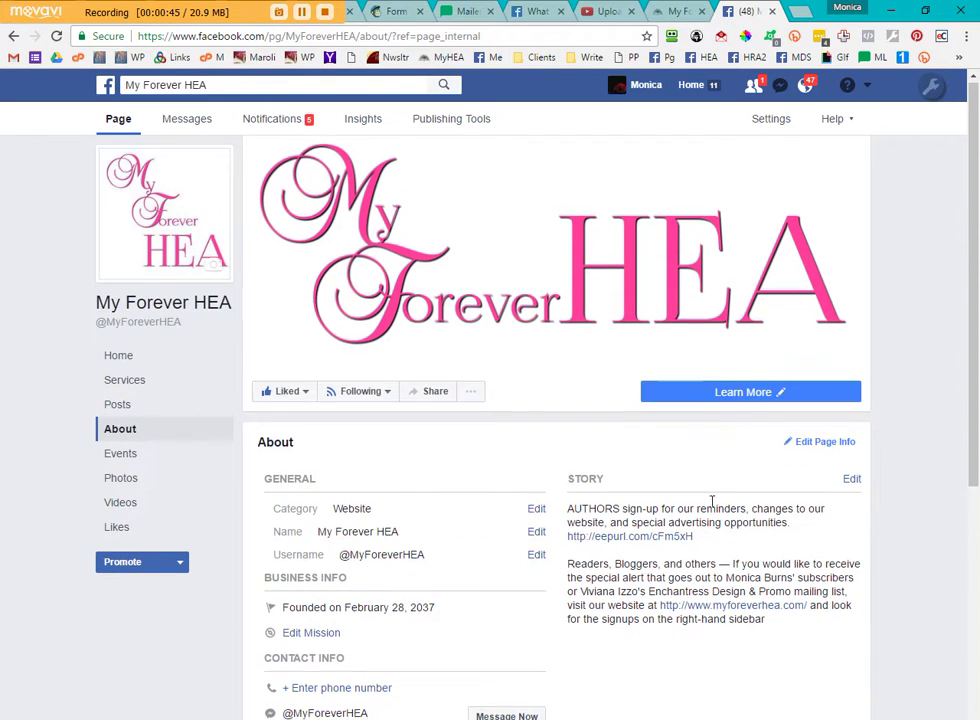
scroll(777, 444, "down", 3)
scroll(240, 411, "up", 4)
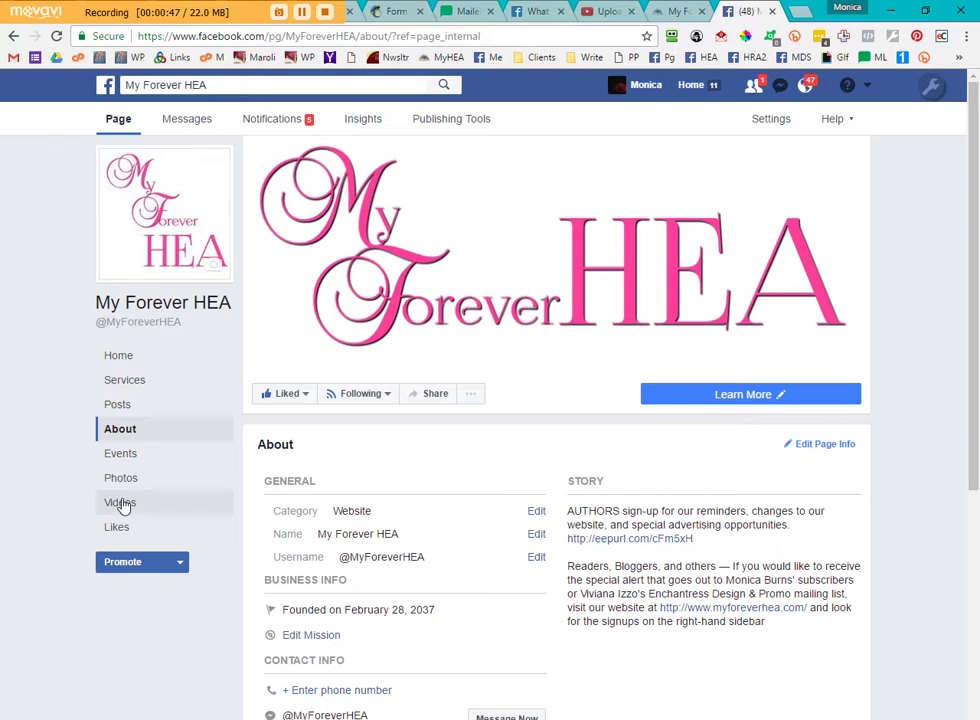
left_click(125, 383)
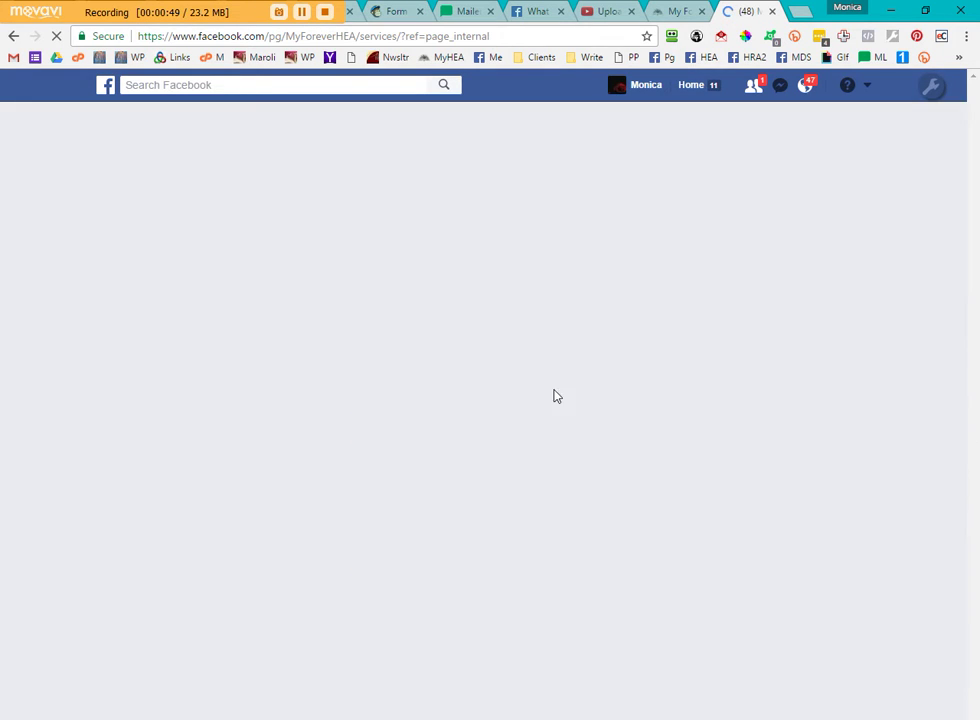
scroll(745, 602, "down", 2)
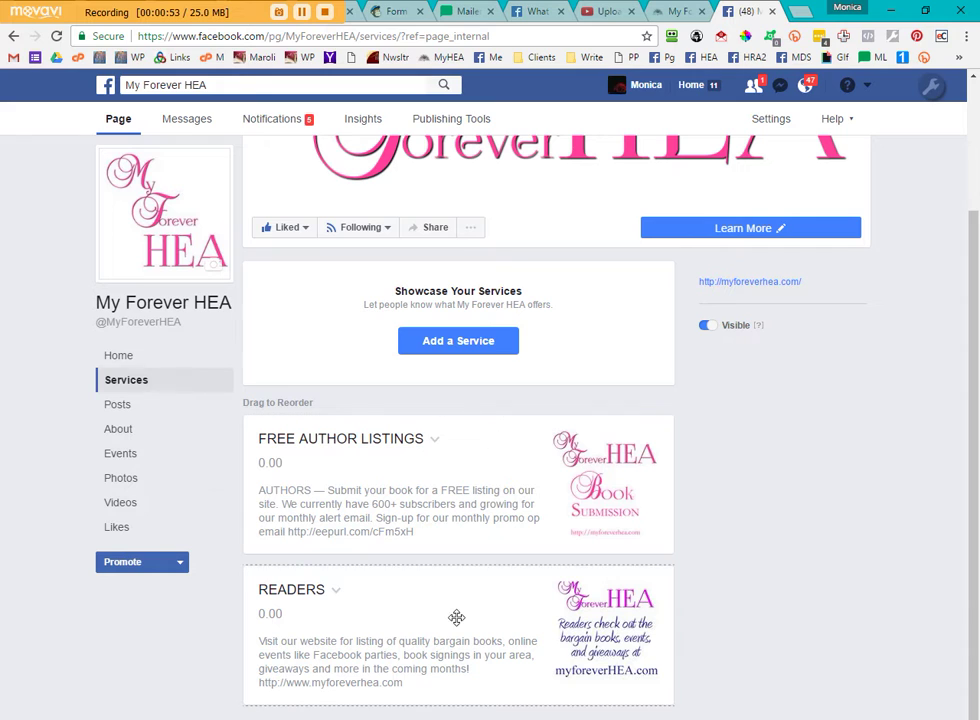
- Go back to the My Forever HEA page's Home view
left_click(116, 355)
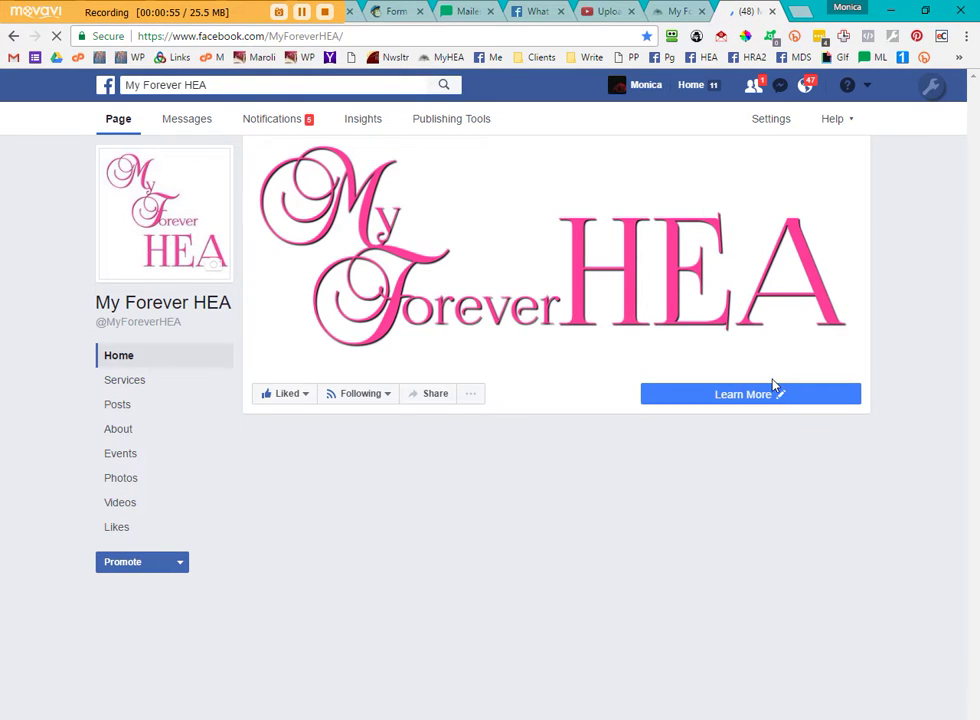
mouse_move(836, 402)
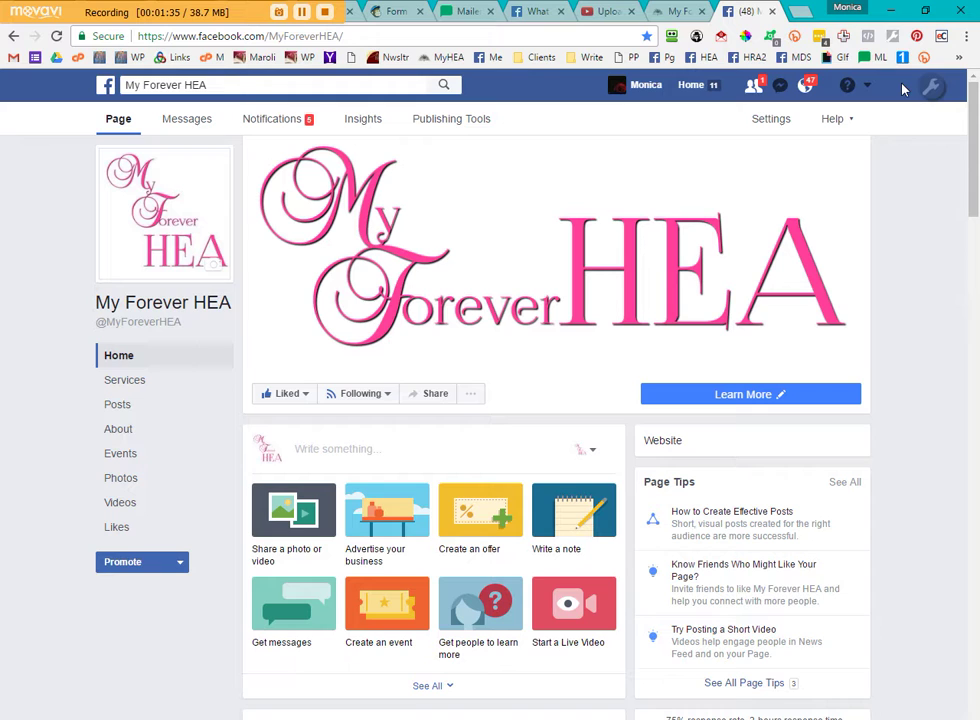
- Open the page settings' Page Roles section and scroll to the Existing Page Roles list
left_click(768, 120)
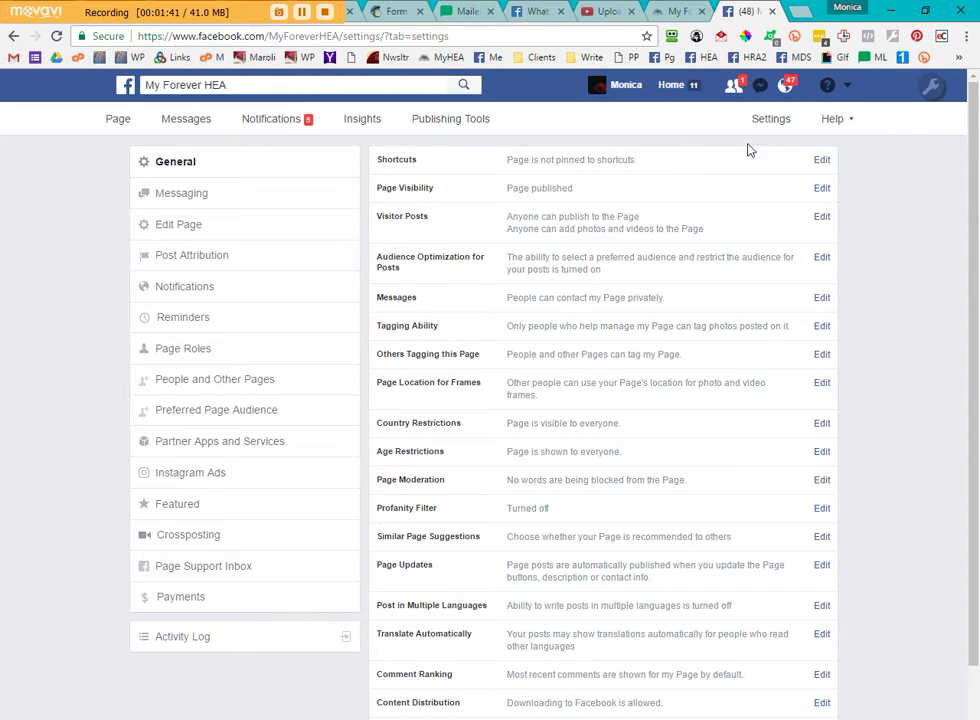
scroll(913, 667, "down", 2)
scroll(913, 667, "up", 2)
left_click(193, 350)
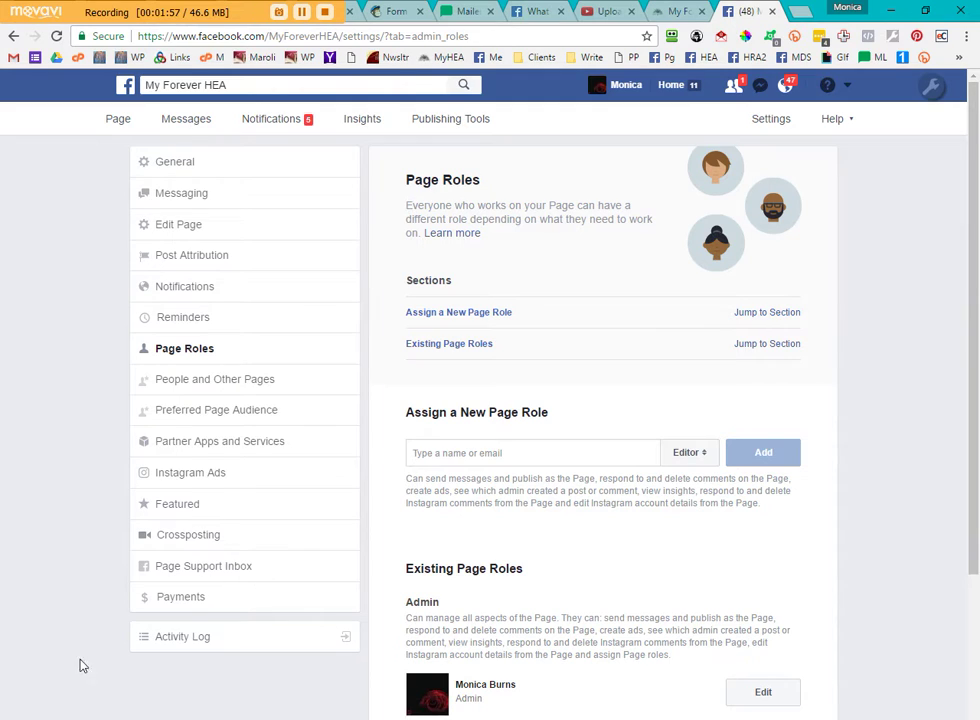
scroll(884, 343, "down", 3)
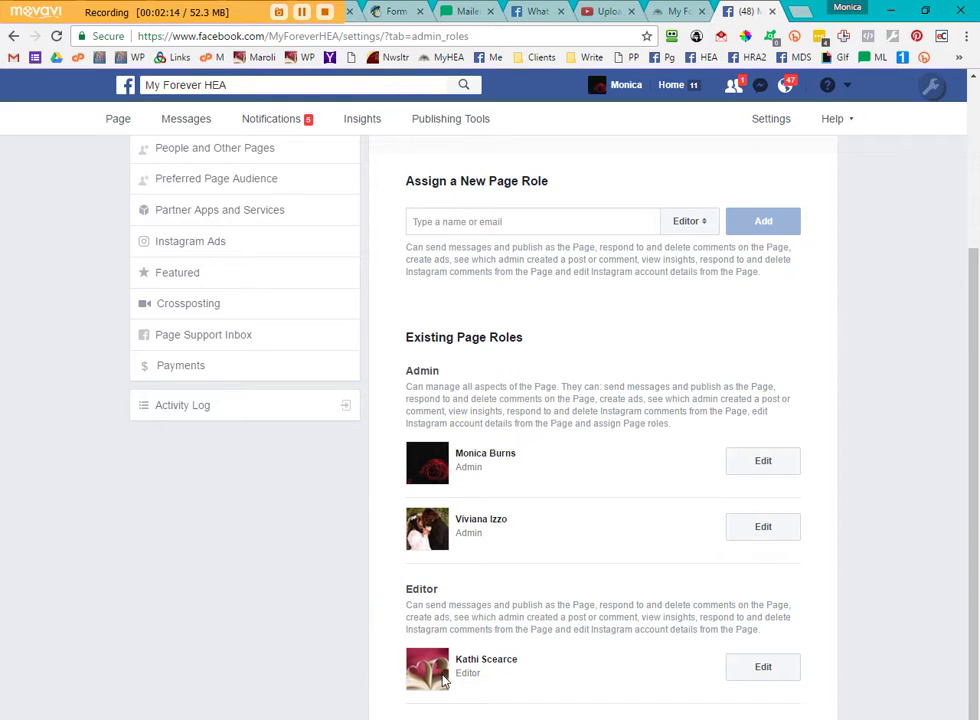
left_click(444, 222)
left_click(690, 222)
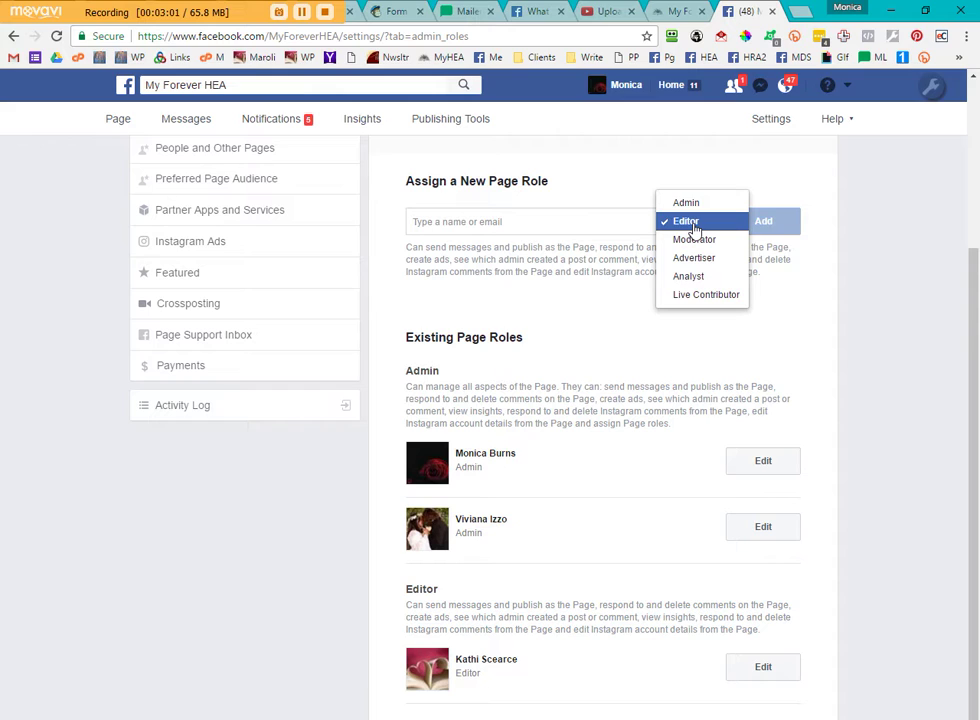
left_click(586, 495)
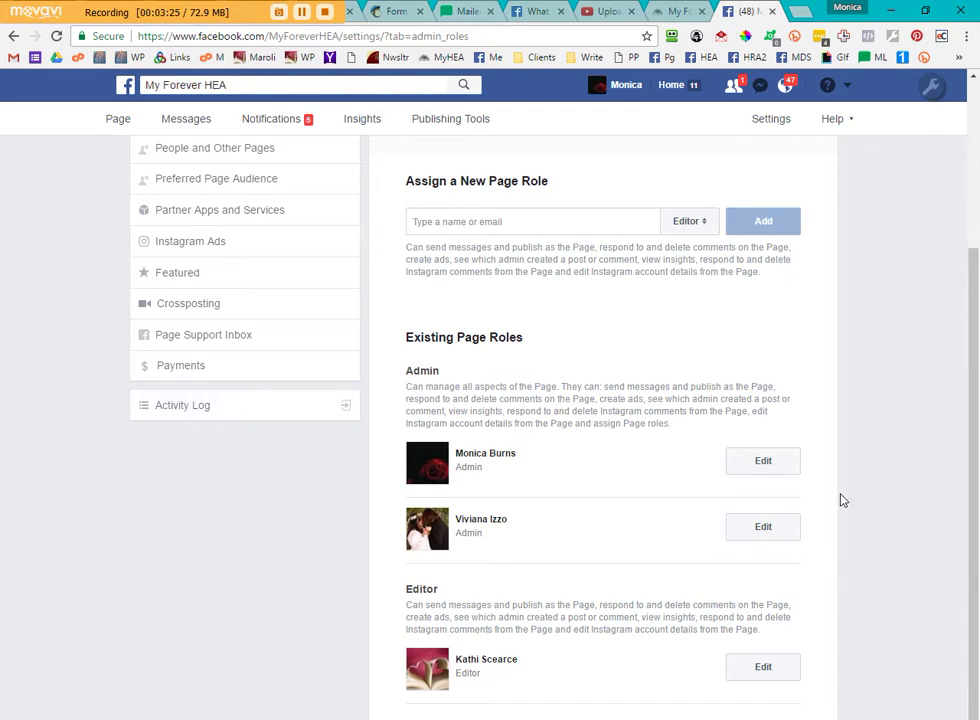
left_click(706, 222)
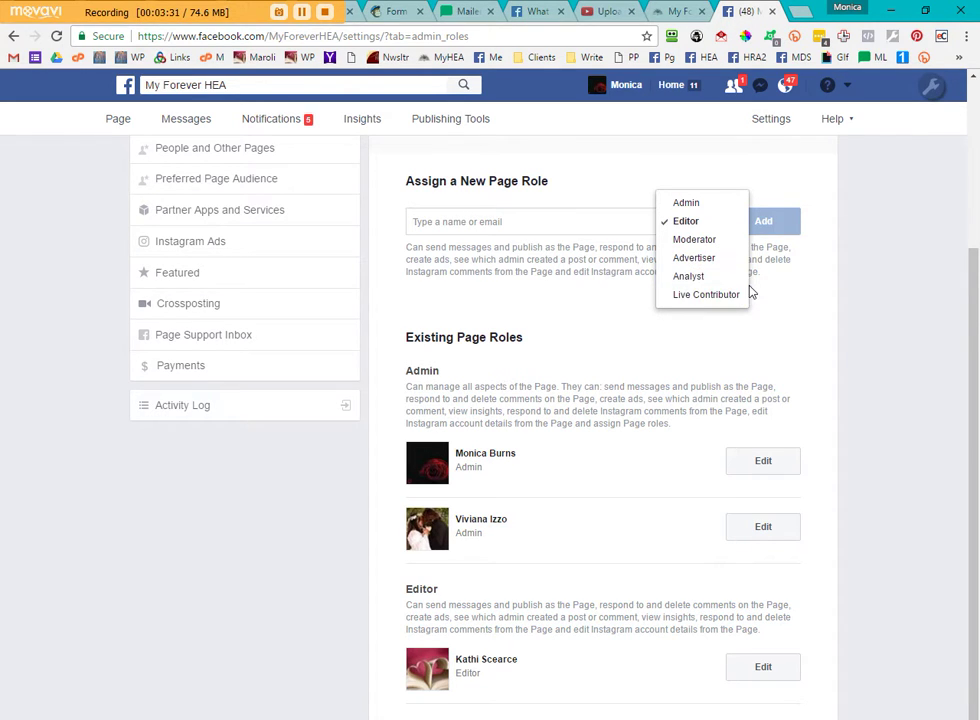
left_click(272, 84)
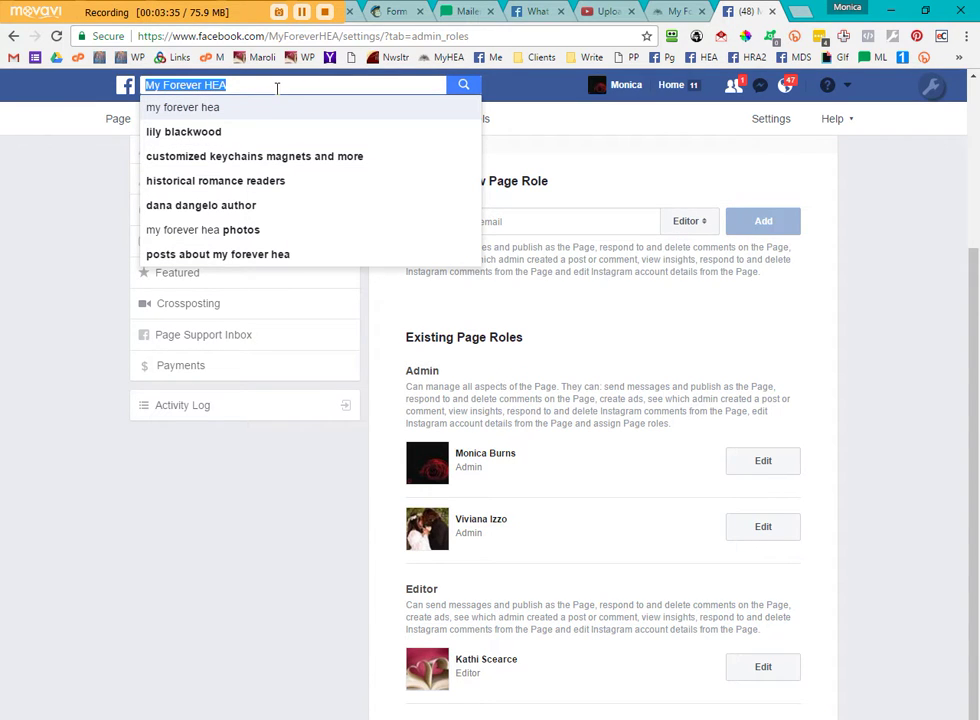
left_click(705, 225)
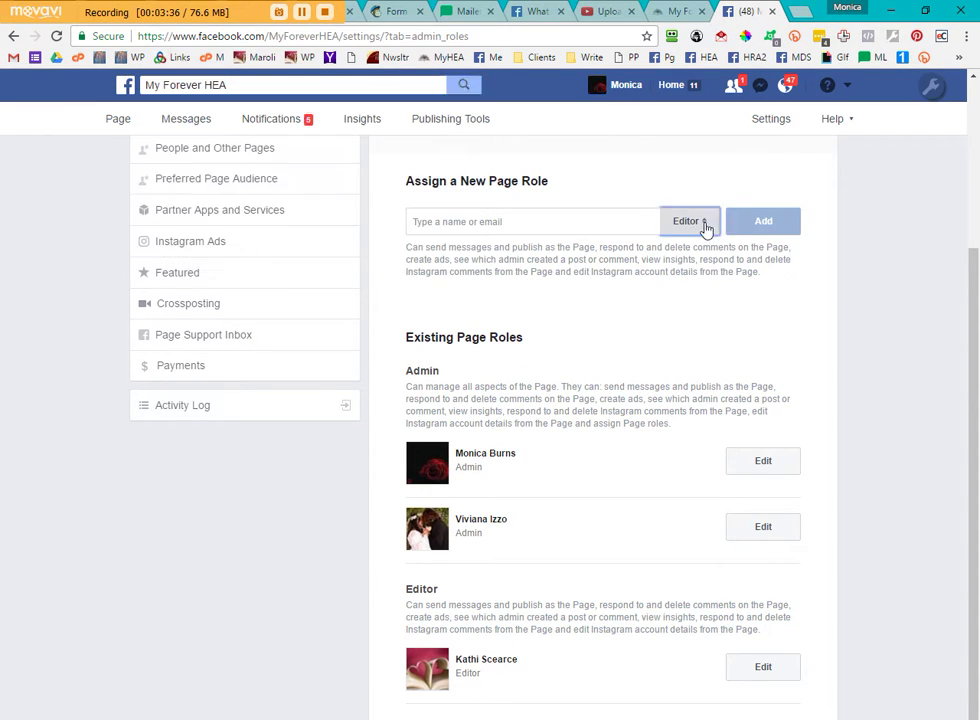
left_click(558, 303)
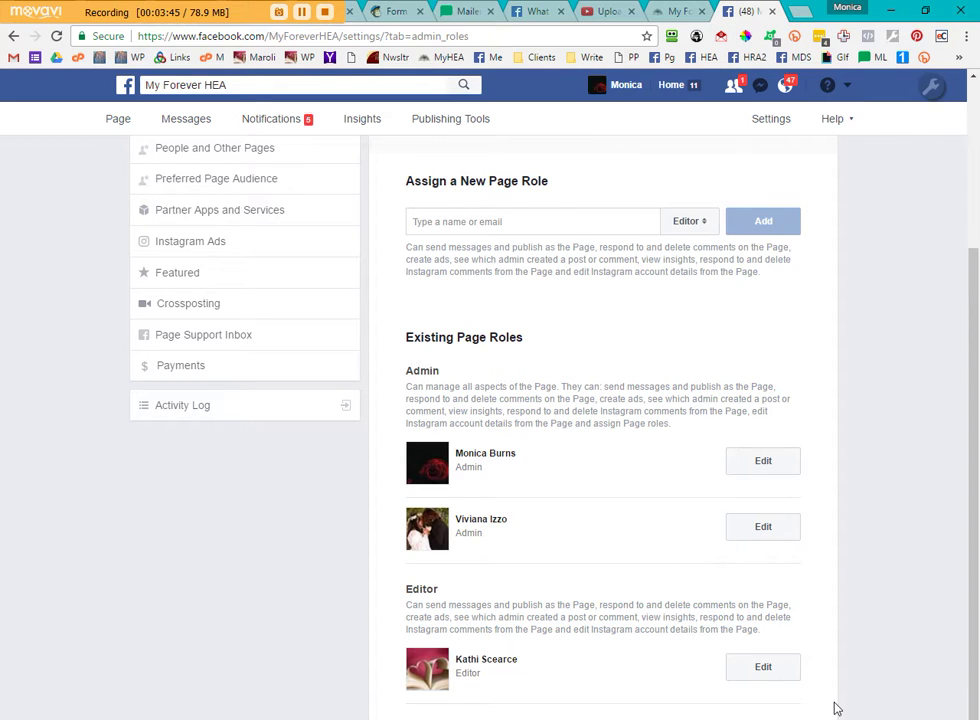
left_click(435, 224)
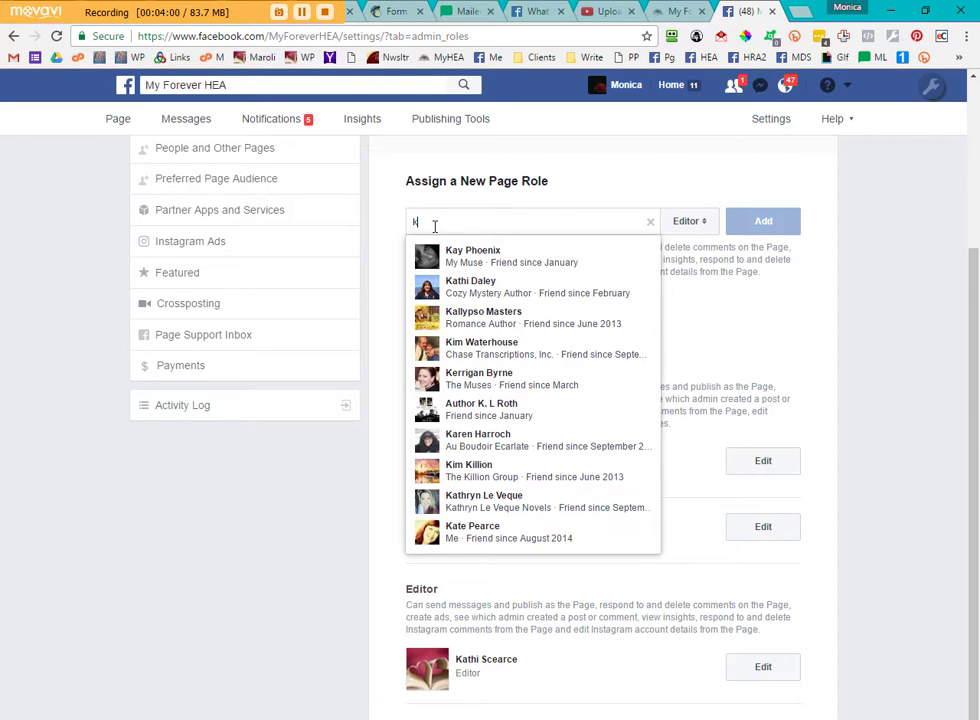
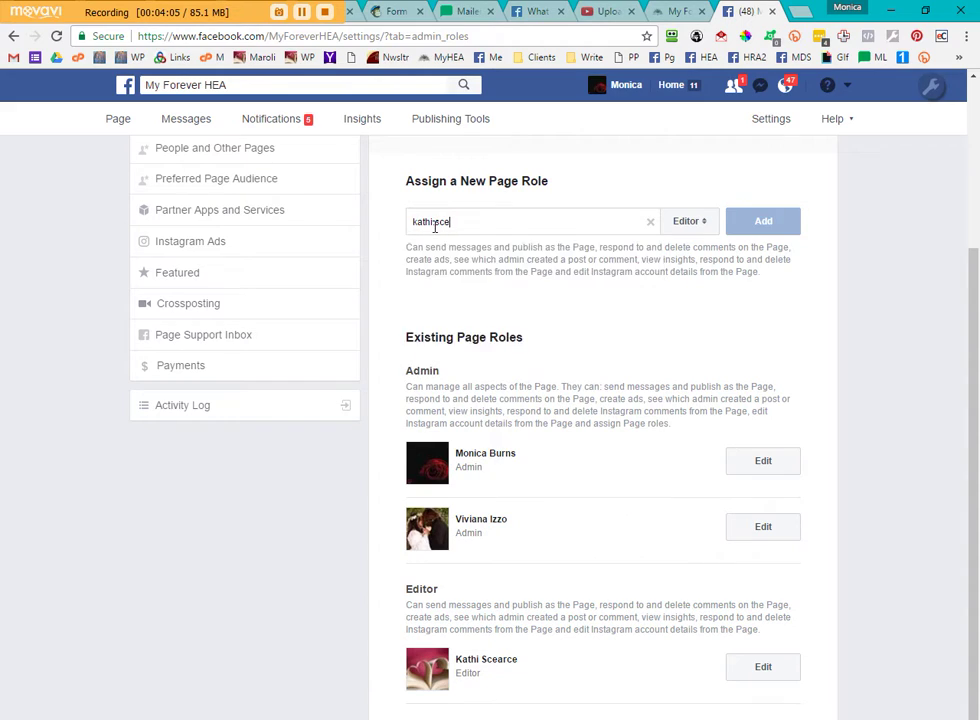
- Enter the editor's Gmail address in the Assign a New Page Role field, correcting typos
left_click(435, 222)
type(".")
key("BackSpace")
key("BackSpace")
key("BackSpace")
key("BackSpace")
key("BackSpace")
key("BackSpace")
key("BackSpace")
key("BackSpace")
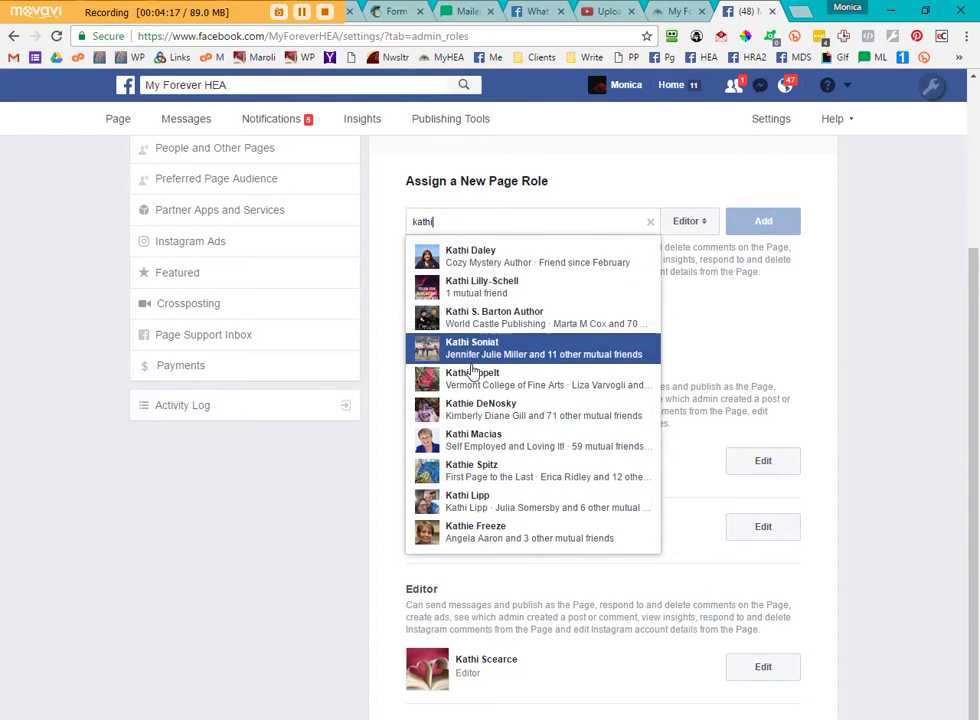
double_click(451, 220)
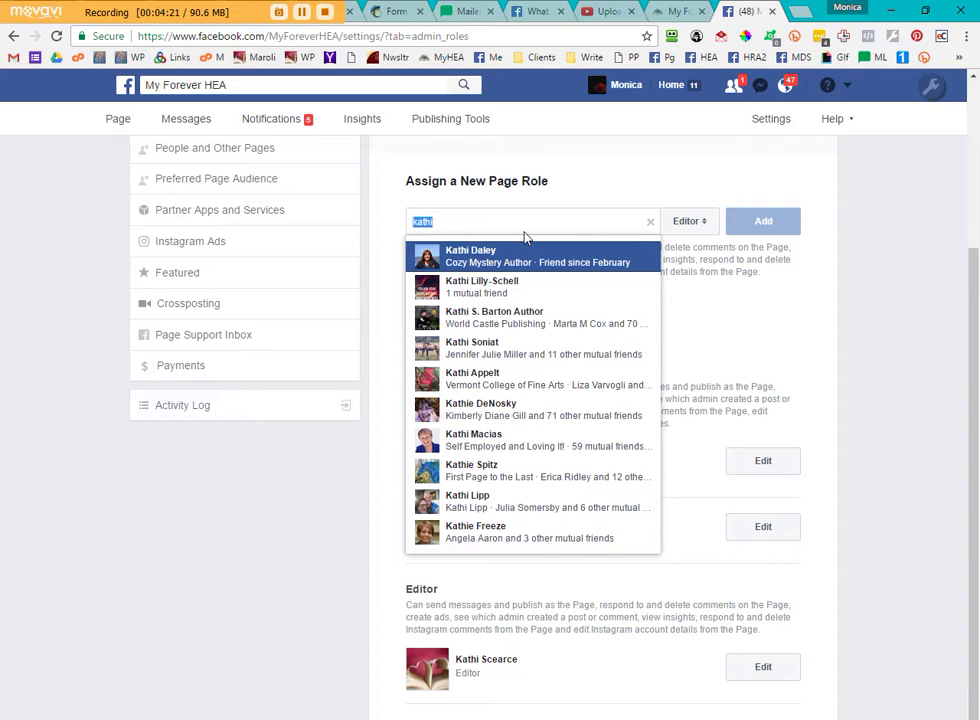
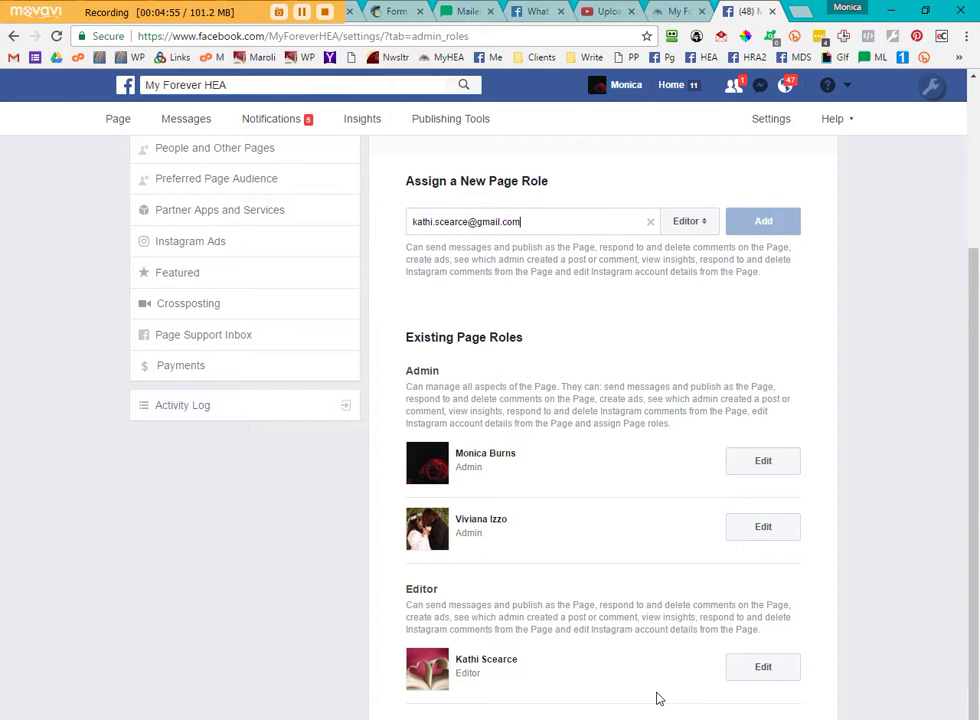
- Select the entered address, then leave Page Roles for the My Forever HEA main page
triple_click(525, 221)
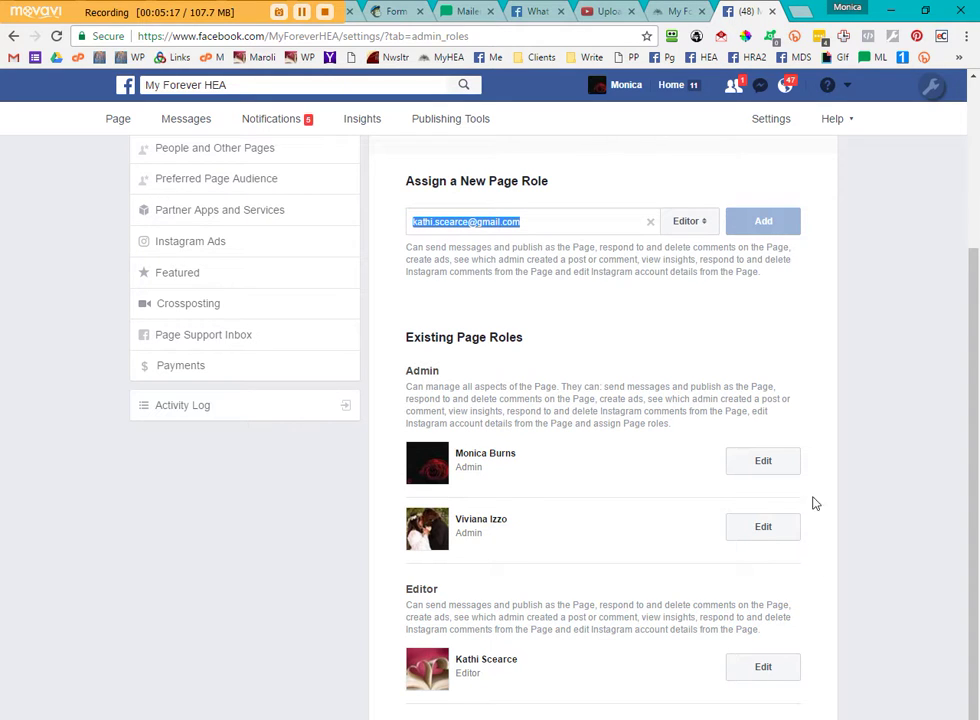
scroll(292, 310, "up", 3)
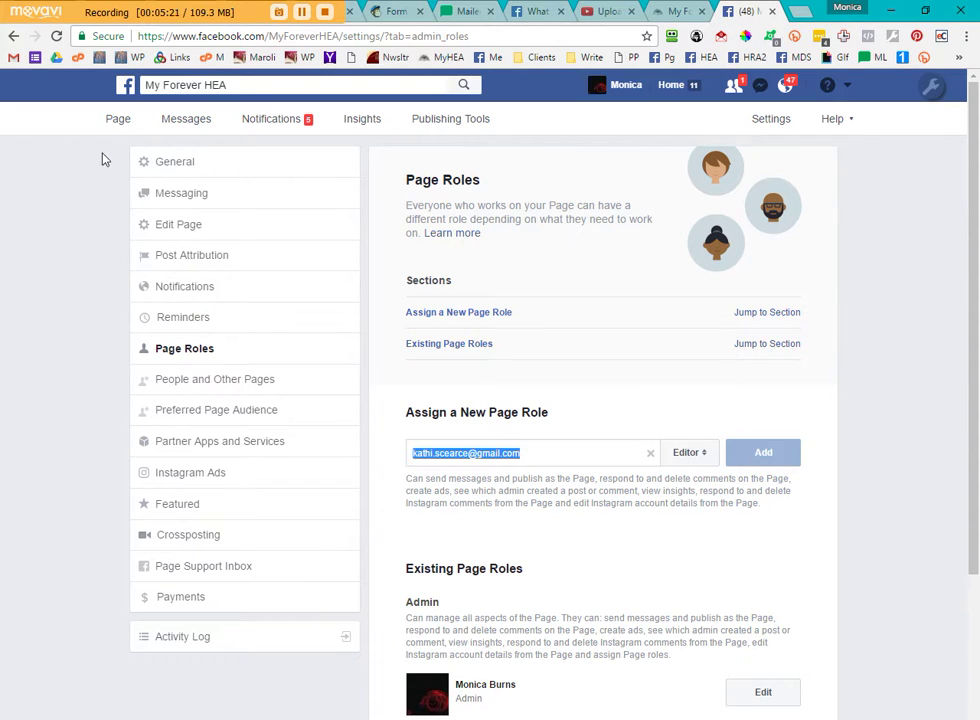
left_click(116, 120)
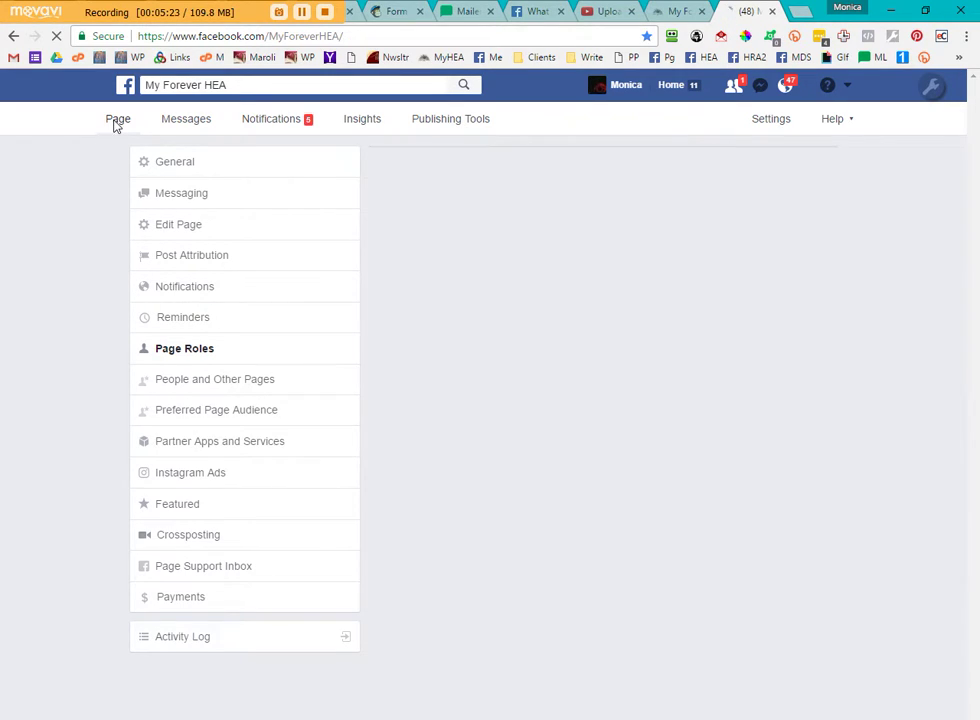